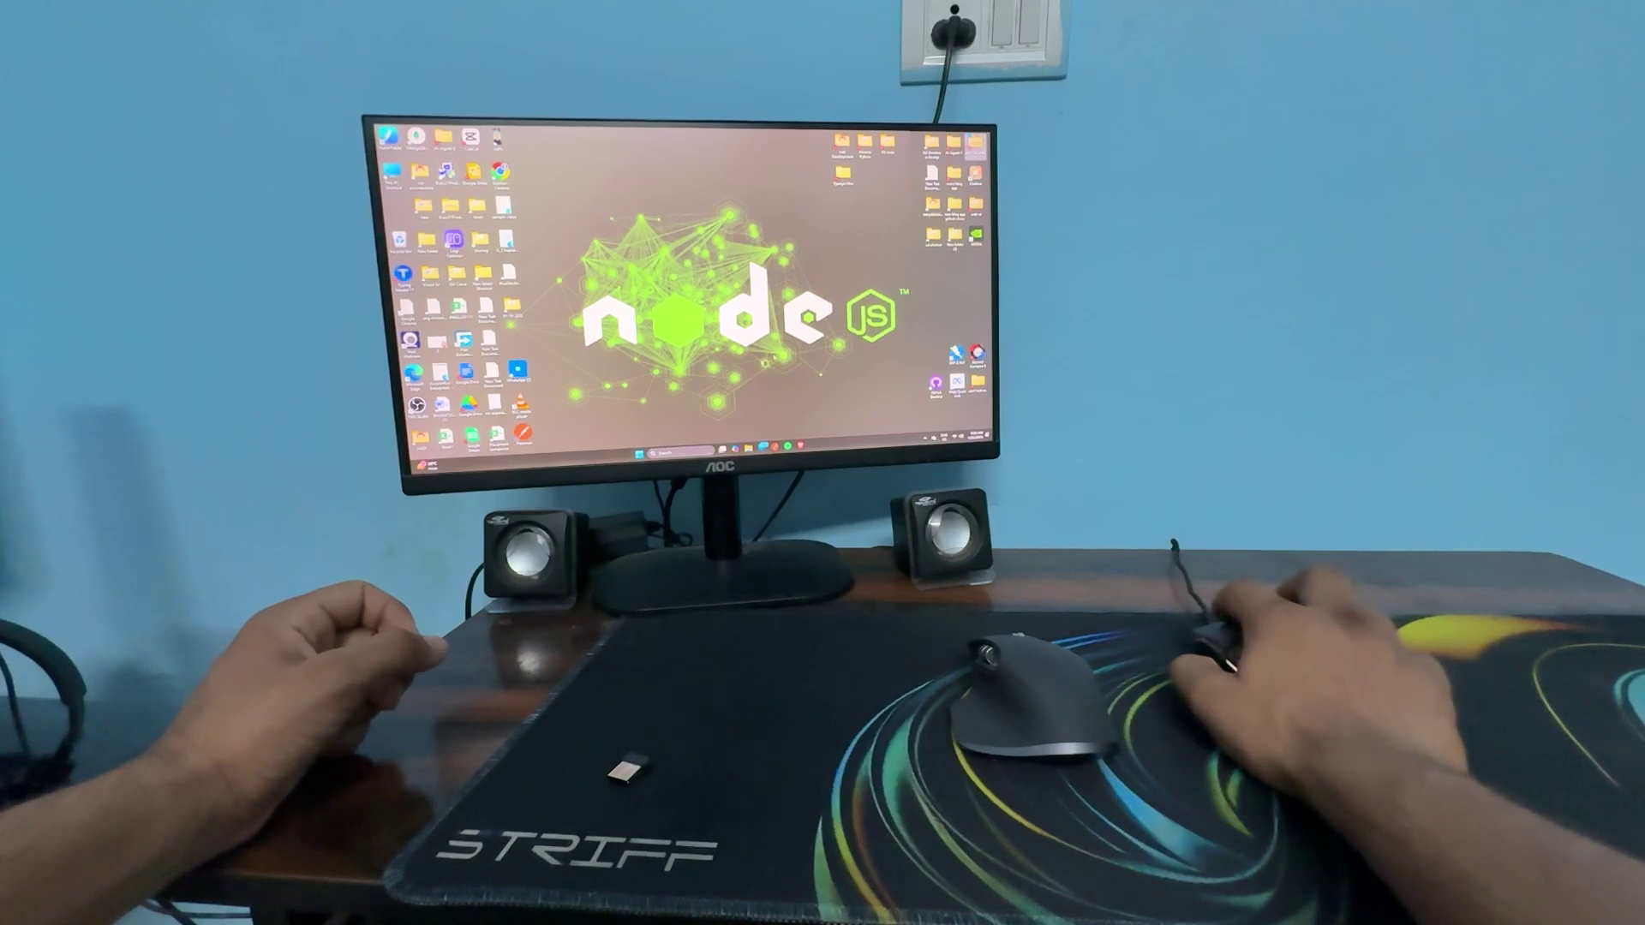
key(super)
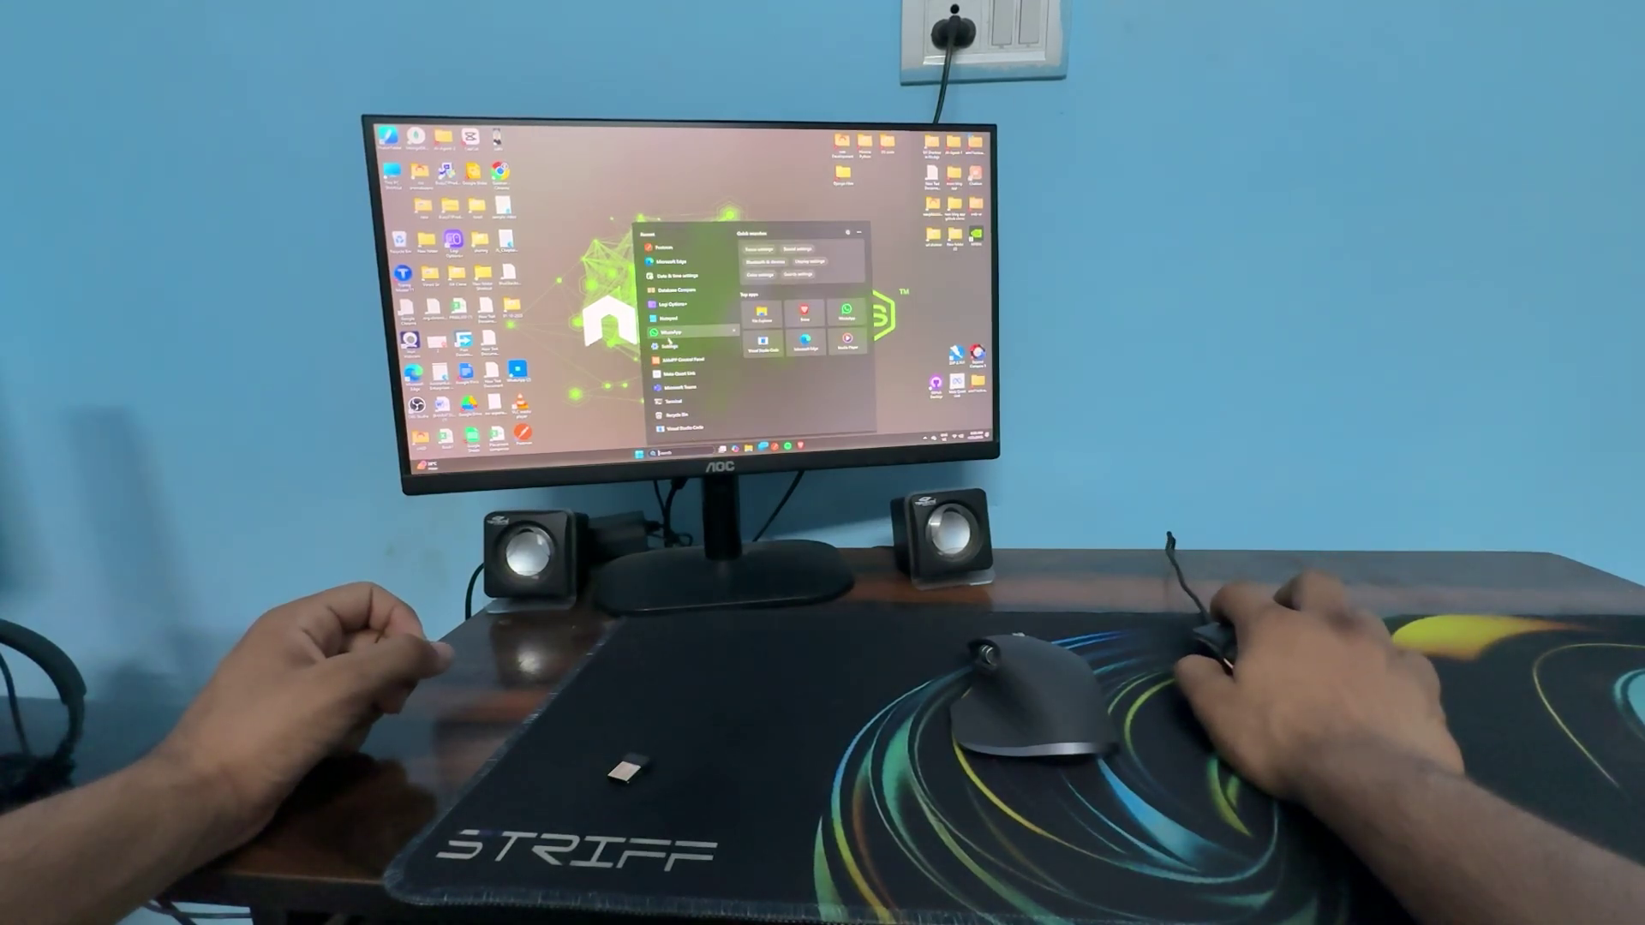
click(665, 331)
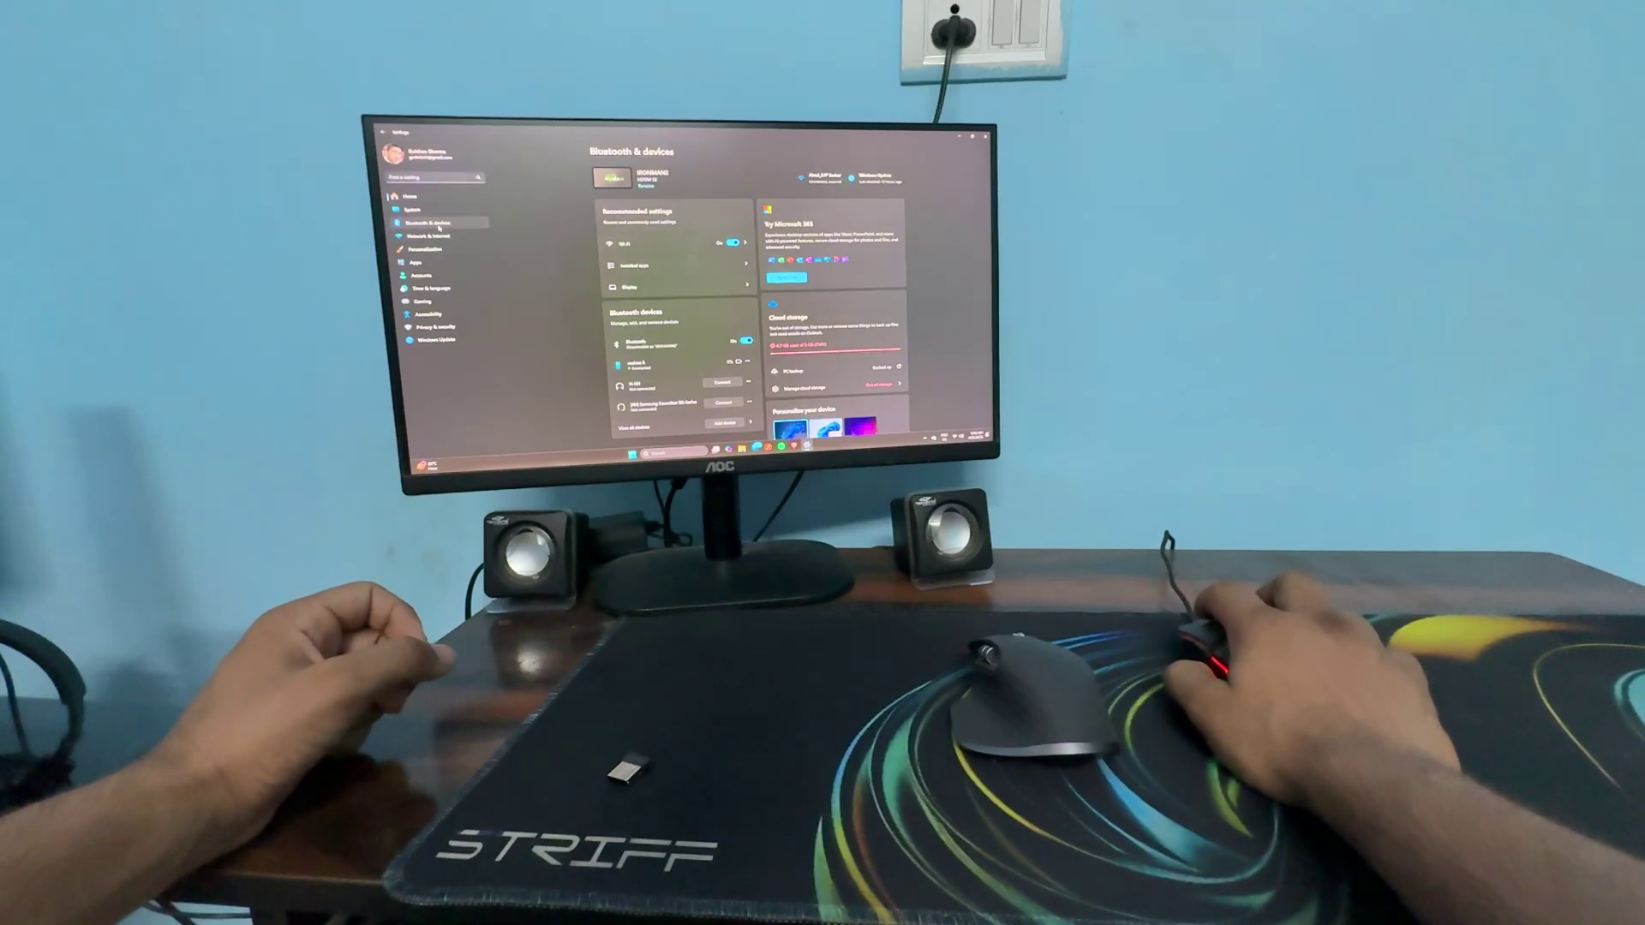
click(430, 223)
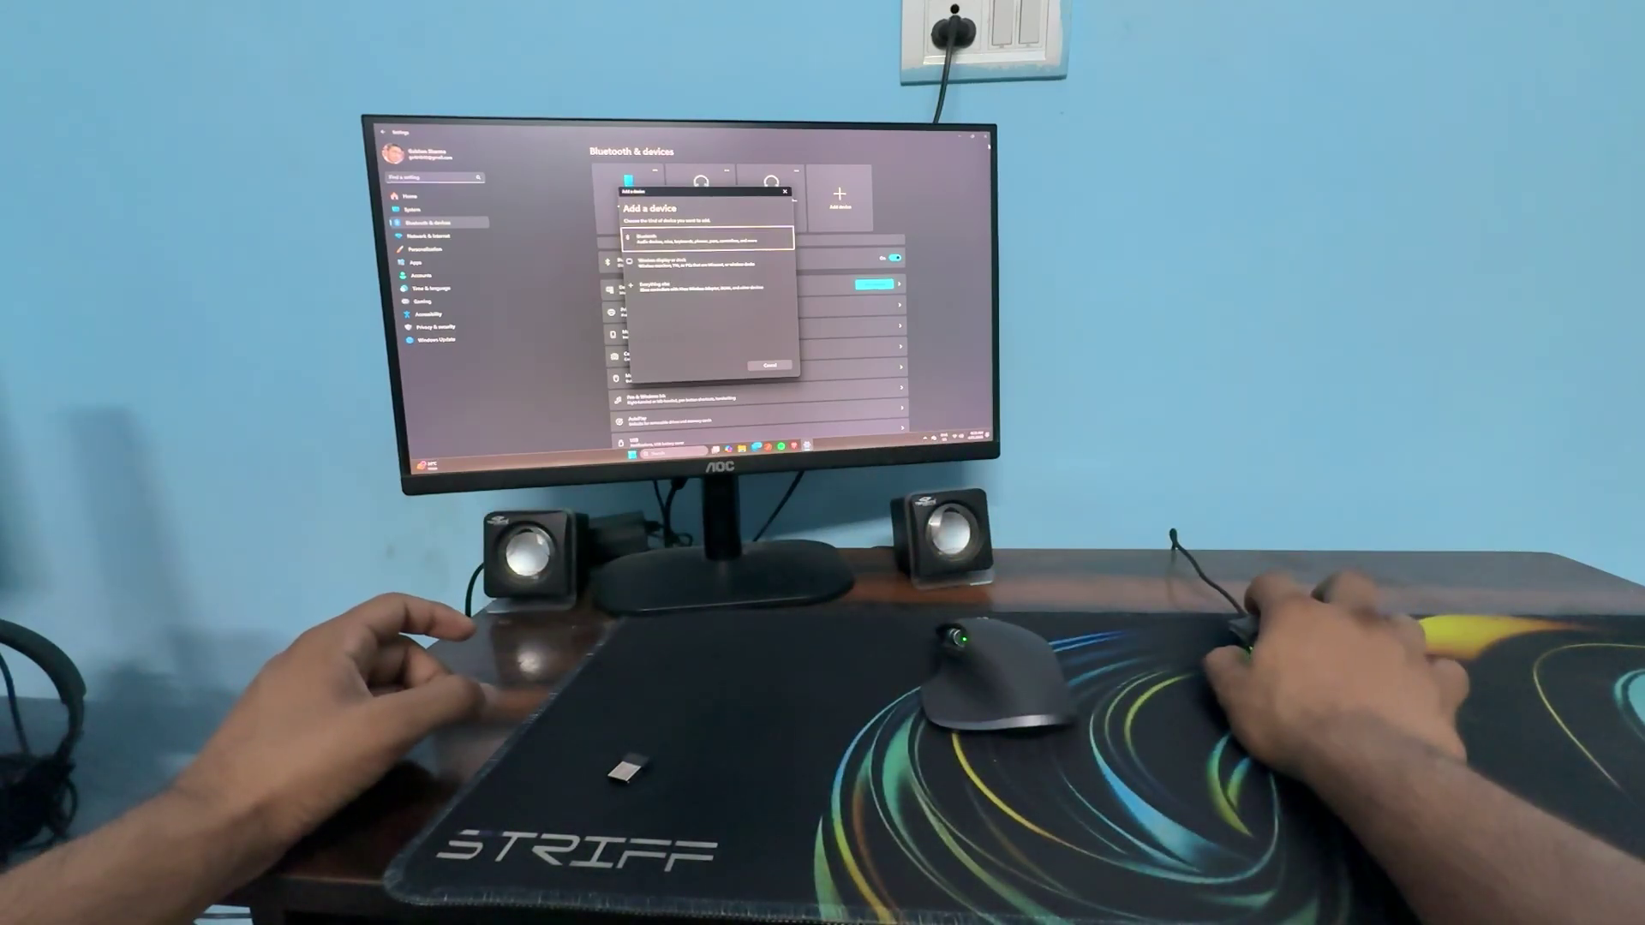
click(788, 191)
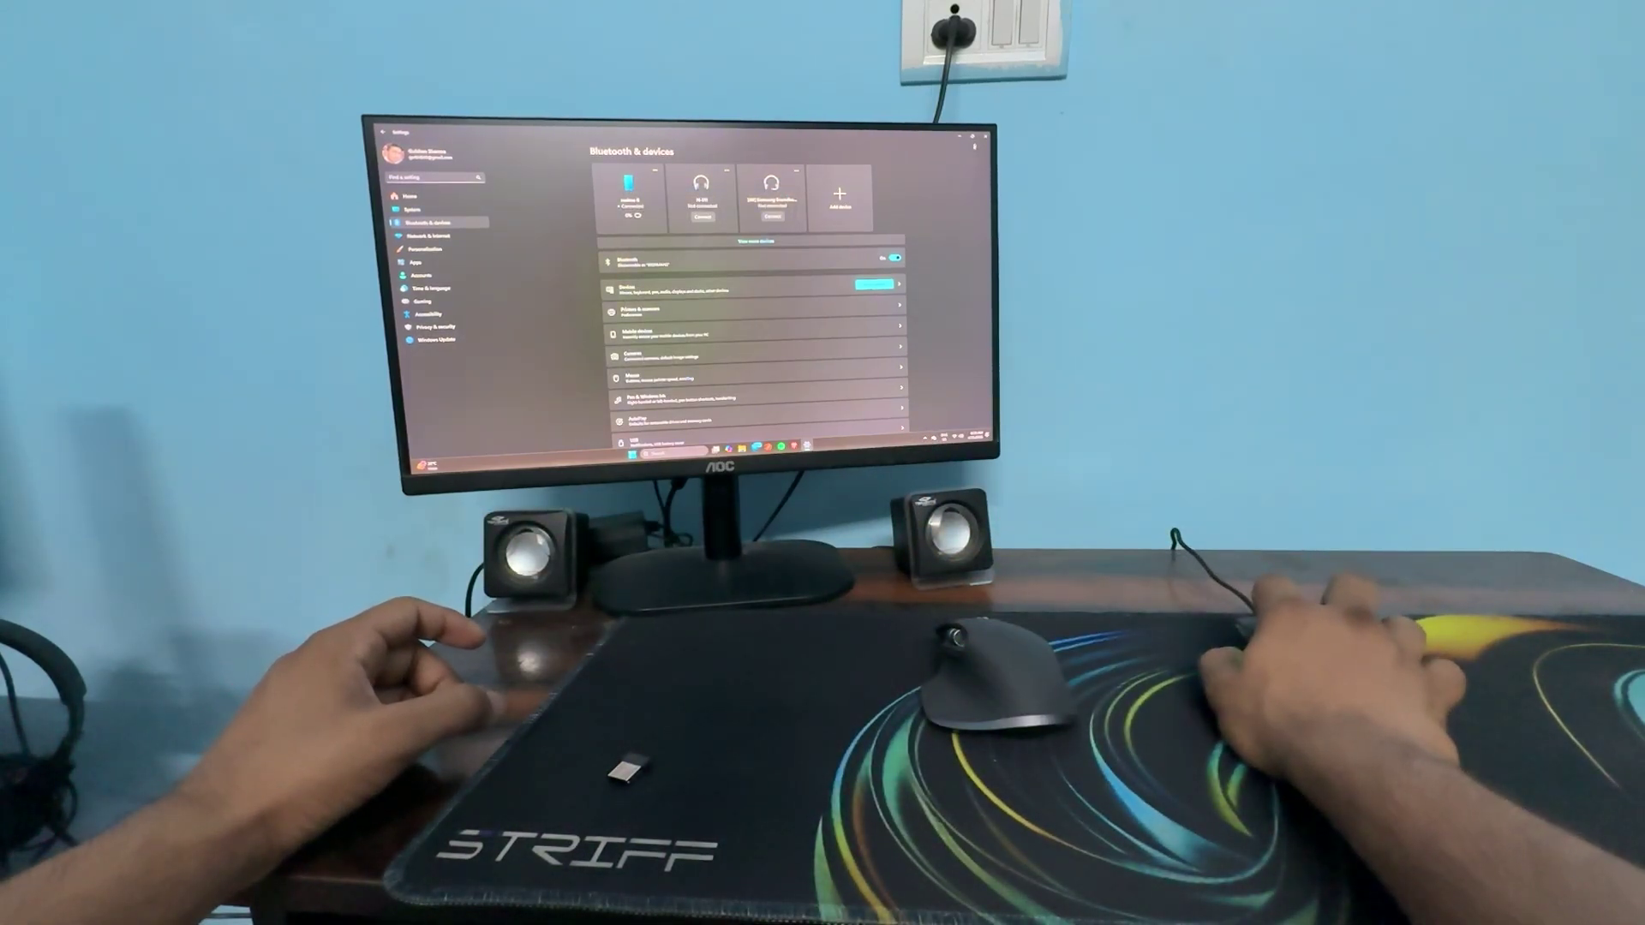
click(984, 137)
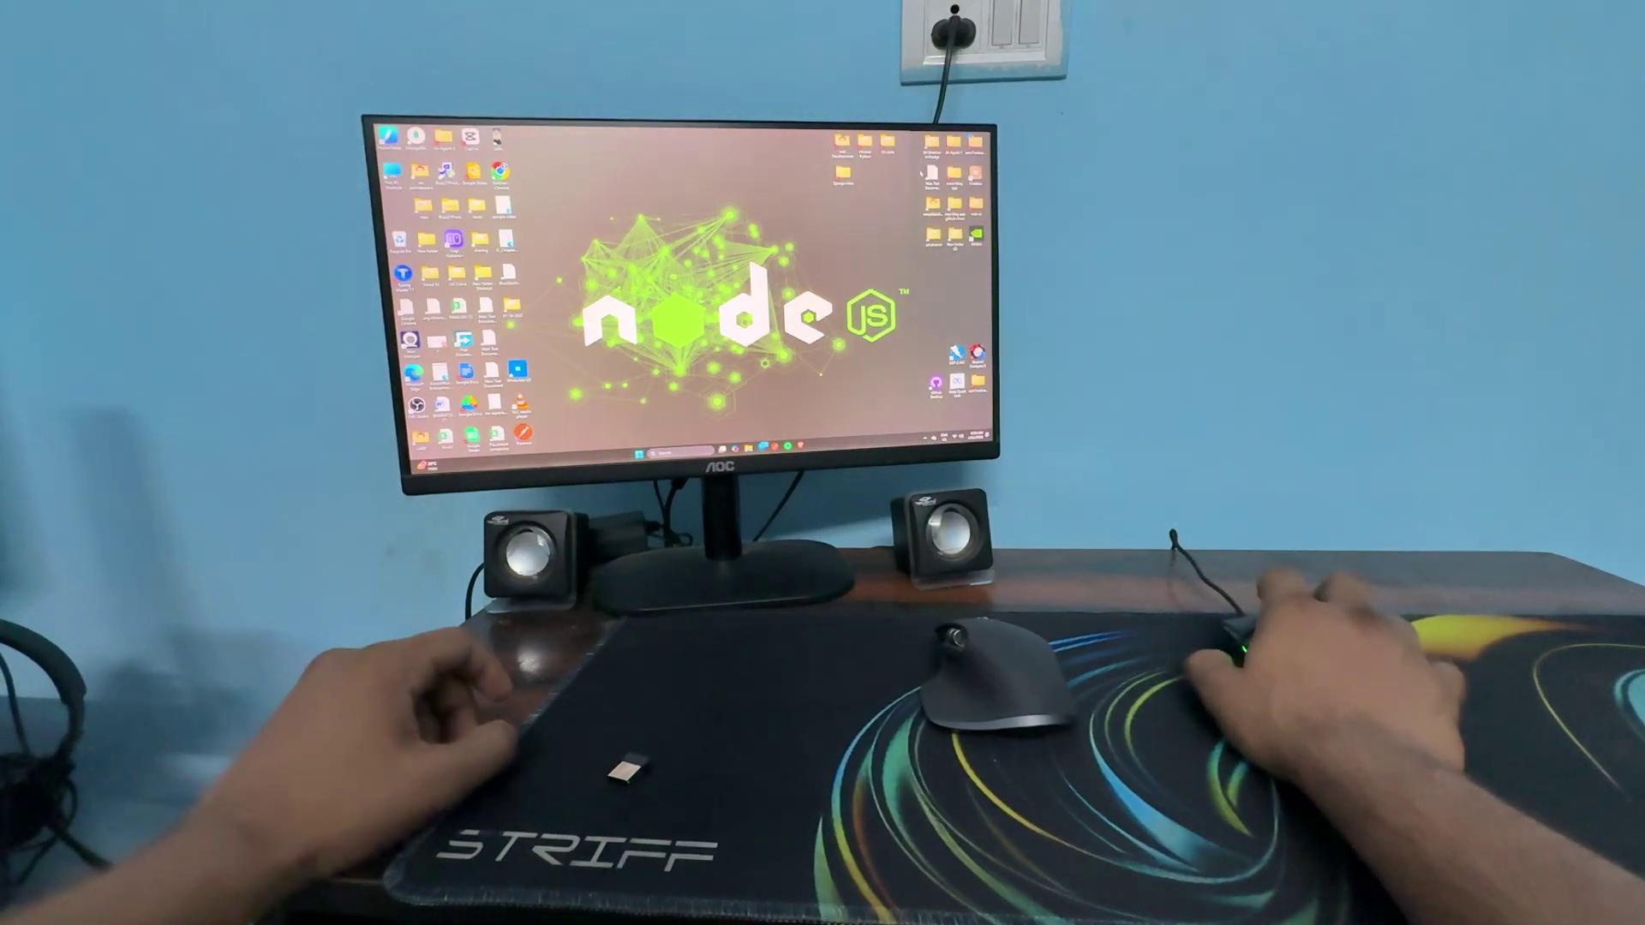